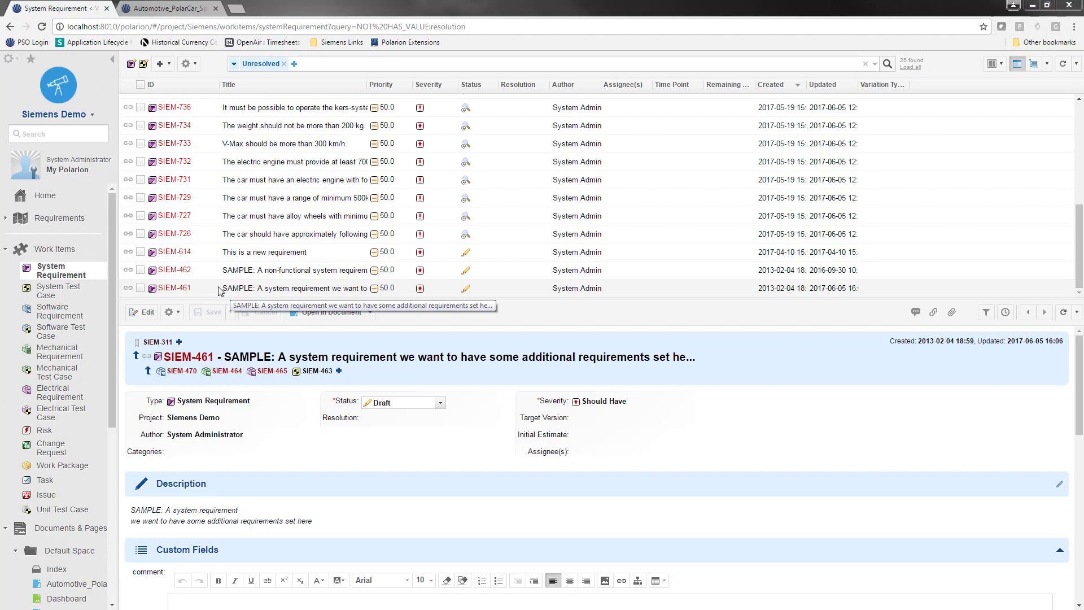
# - Link system requirement SIEM-461 to SIEM-726 with the "relates to" role and save the link
pyautogui.click(128, 288)
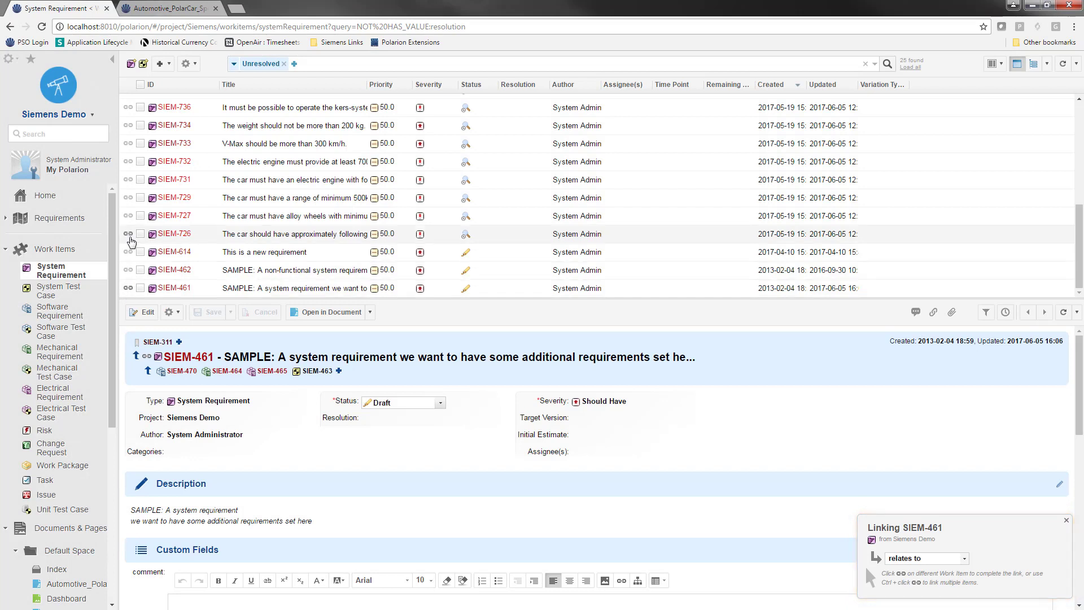
pyautogui.click(129, 235)
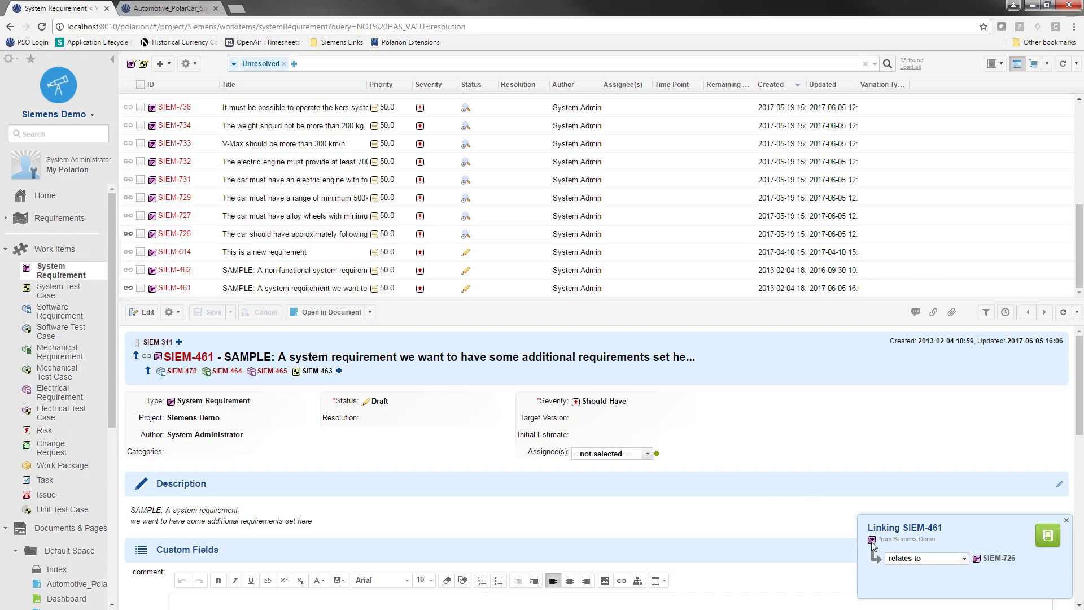
pyautogui.click(910, 561)
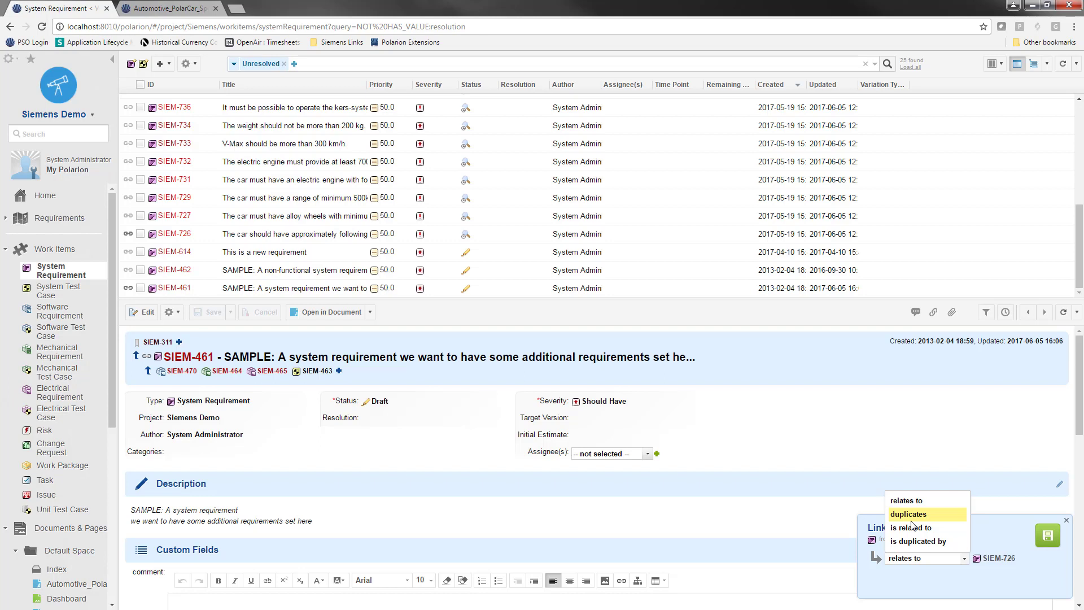
pyautogui.click(908, 501)
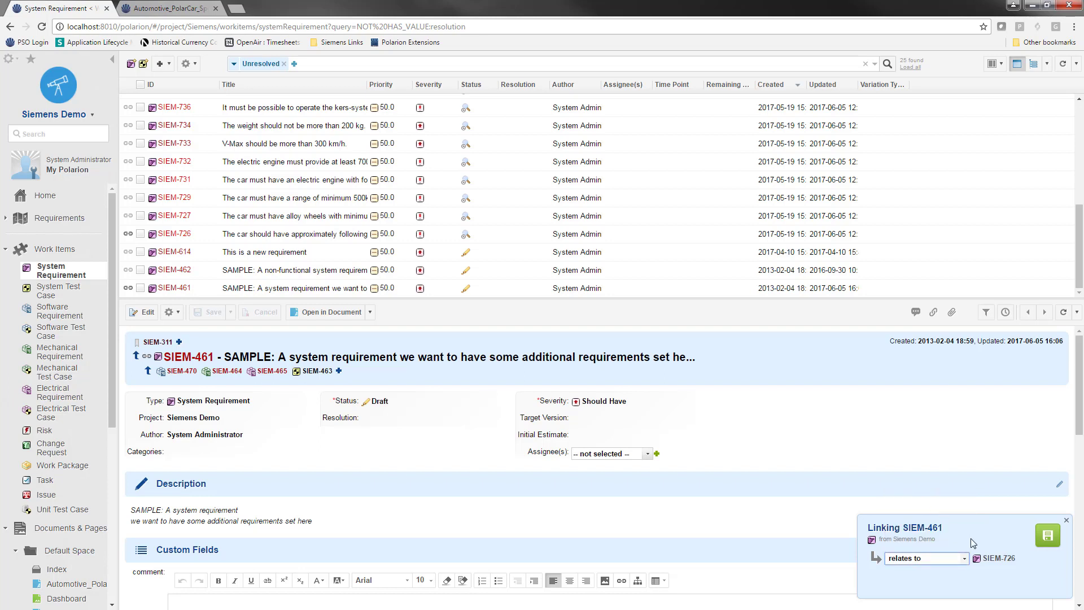
pyautogui.click(1043, 543)
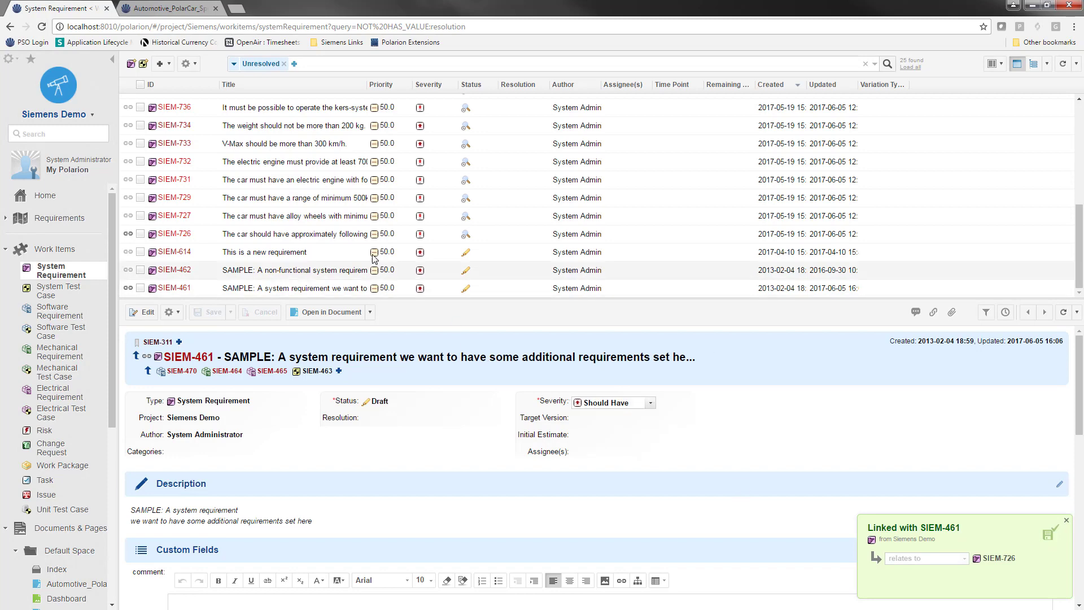
# - Check the new link from SIEM-726's side and follow it back to SIEM-461
pyautogui.click(250, 289)
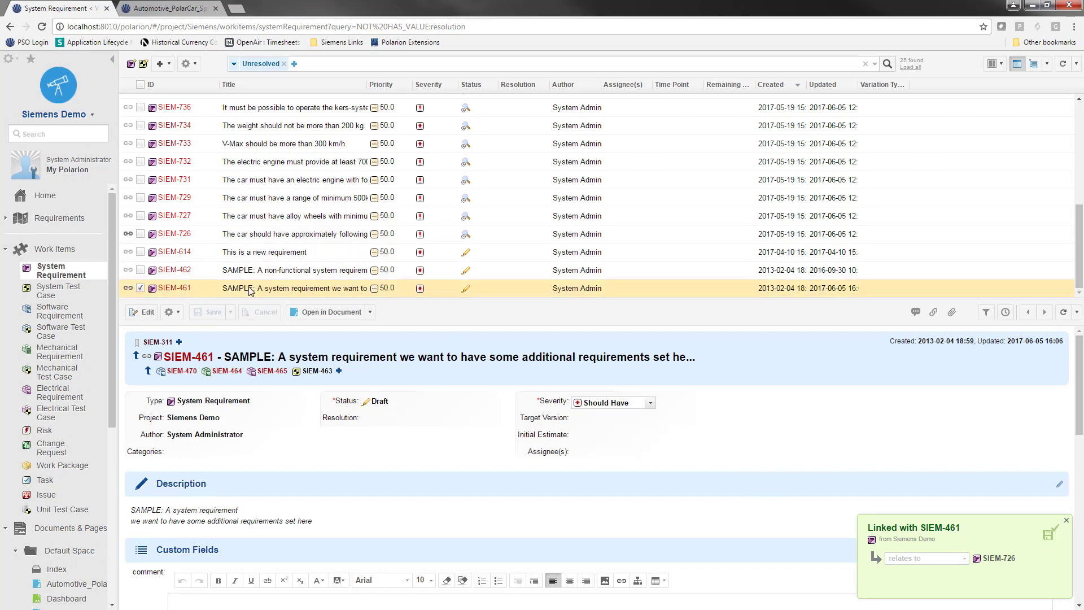
pyautogui.click(268, 235)
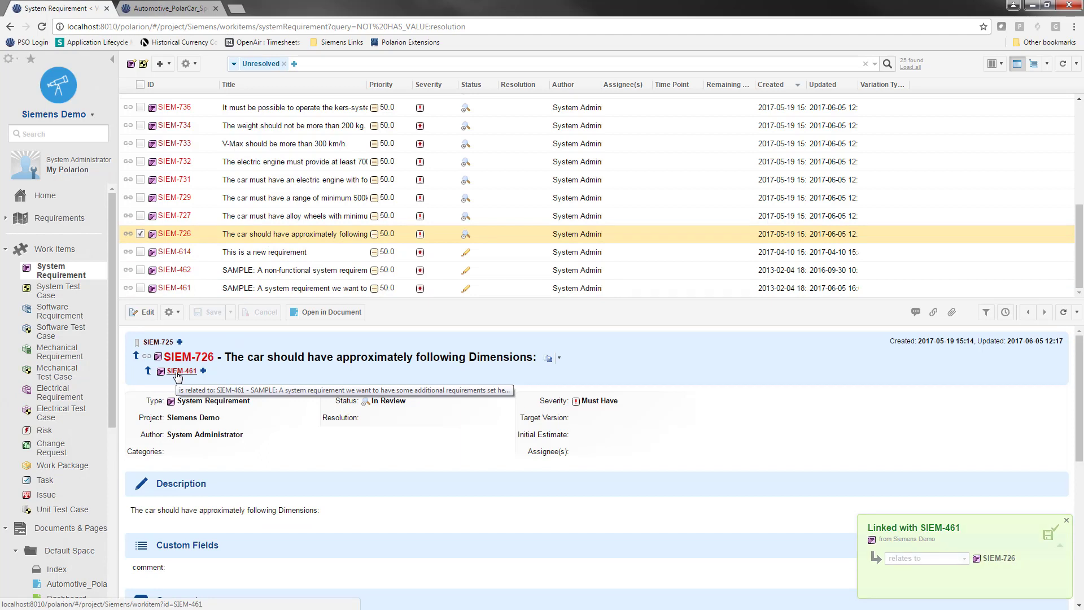
pyautogui.click(178, 372)
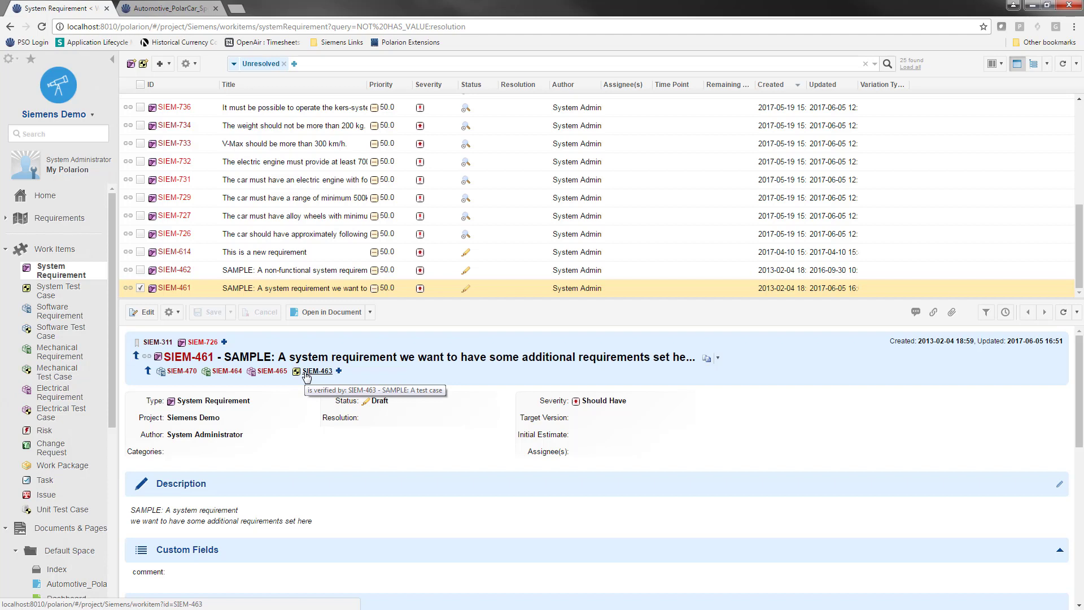
# - Create an implementing work package linked to SIEM-461, keeping the default title and field values
pyautogui.click(340, 371)
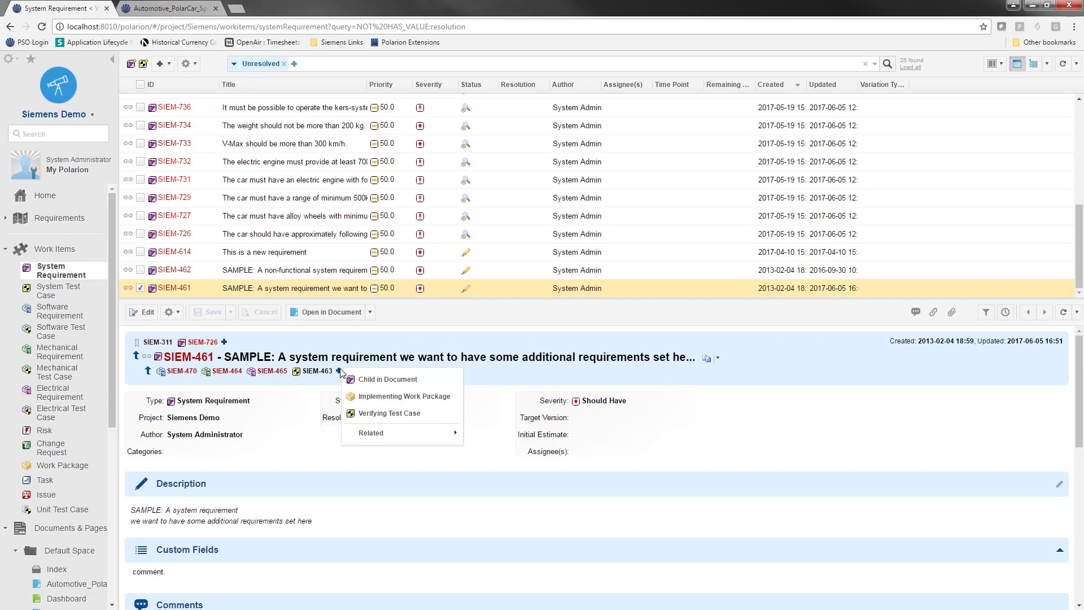
pyautogui.click(395, 397)
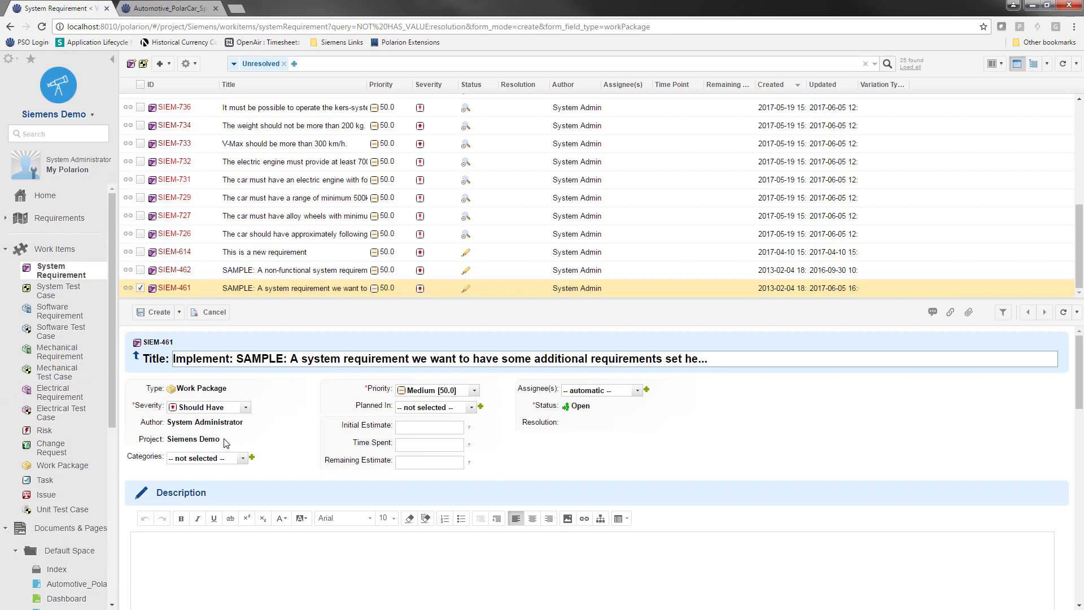
pyautogui.click(156, 316)
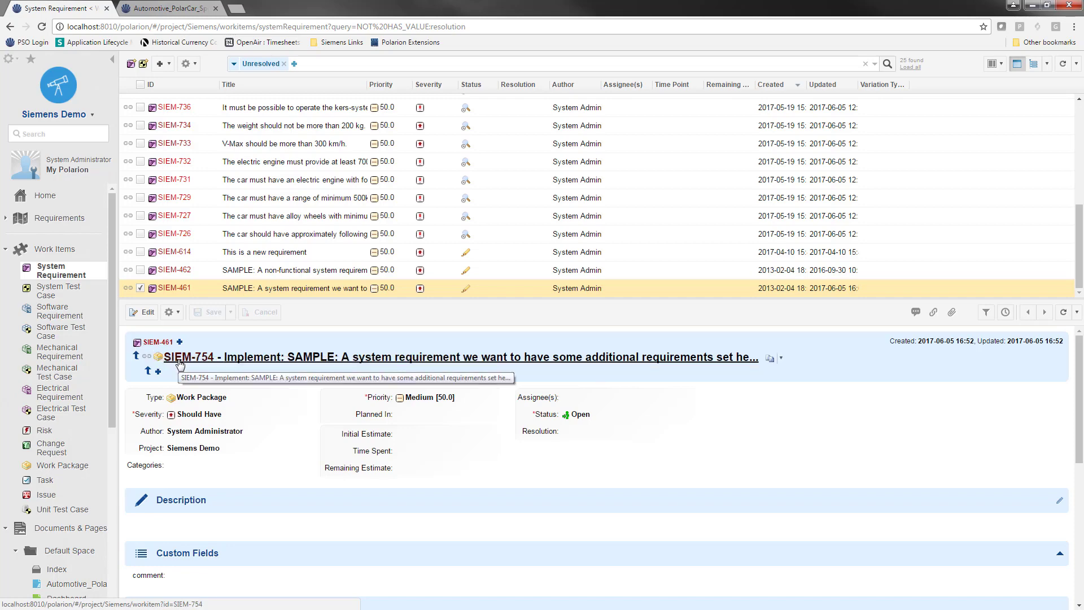
# - Add the line "this is an additional edit" to SIEM-461's description and save it with its incoming links set as suspect
pyautogui.click(158, 344)
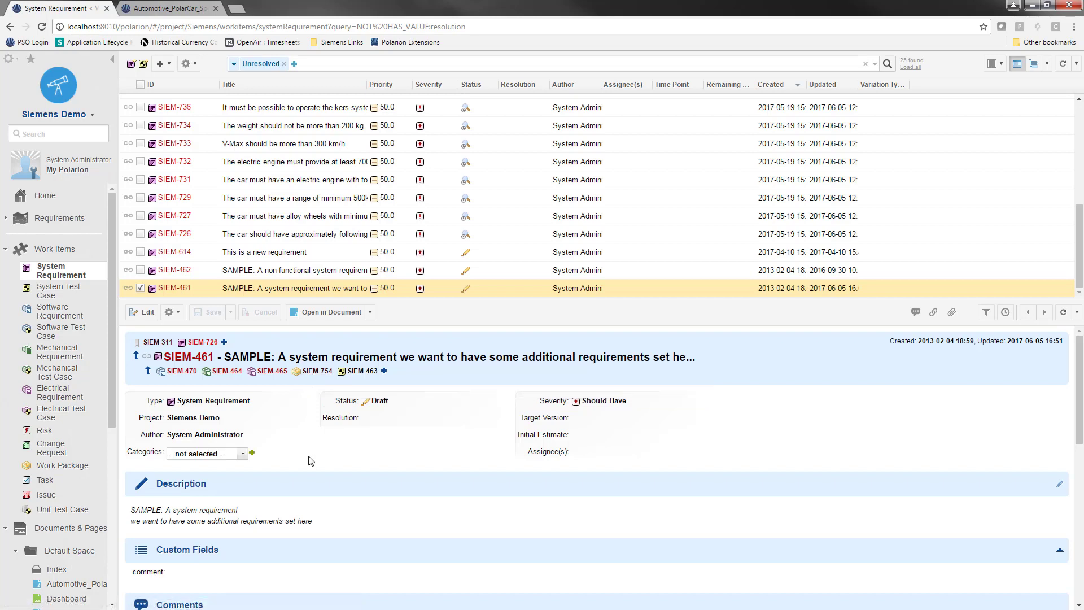
pyautogui.click(144, 312)
pyautogui.scroll(-1, 208, 522)
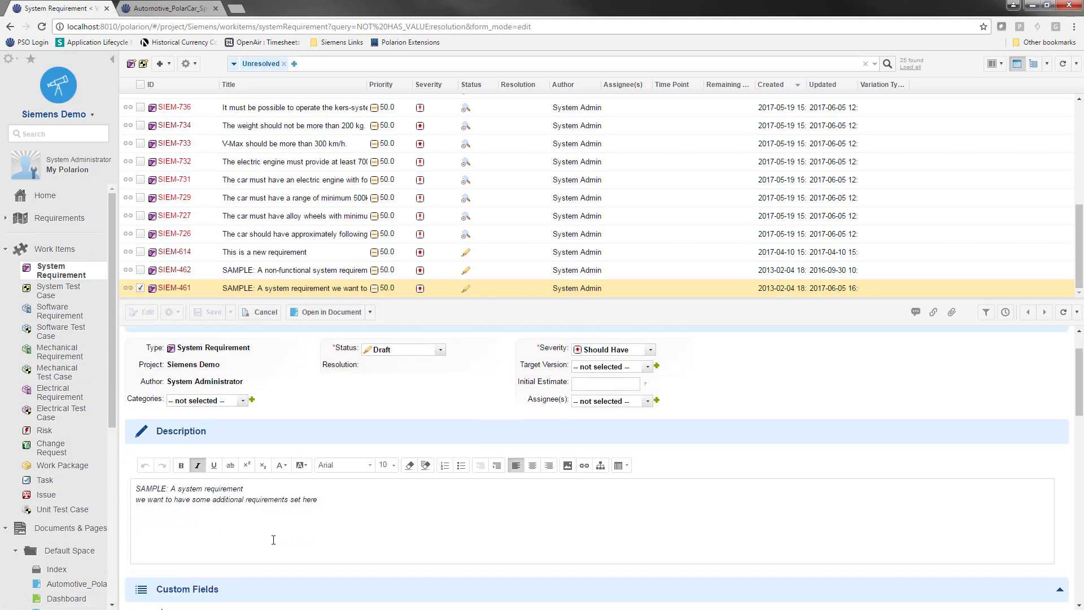
pyautogui.click(342, 506)
pyautogui.press('Return')
pyautogui.write('this is an additional edit')
pyautogui.click(231, 317)
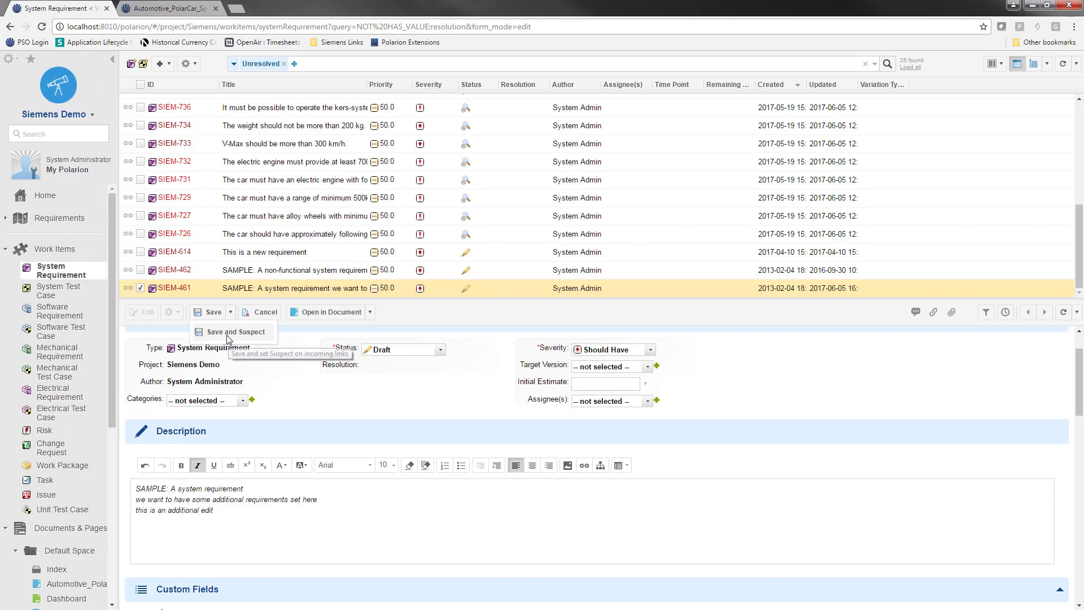
pyautogui.click(229, 333)
pyautogui.click(475, 377)
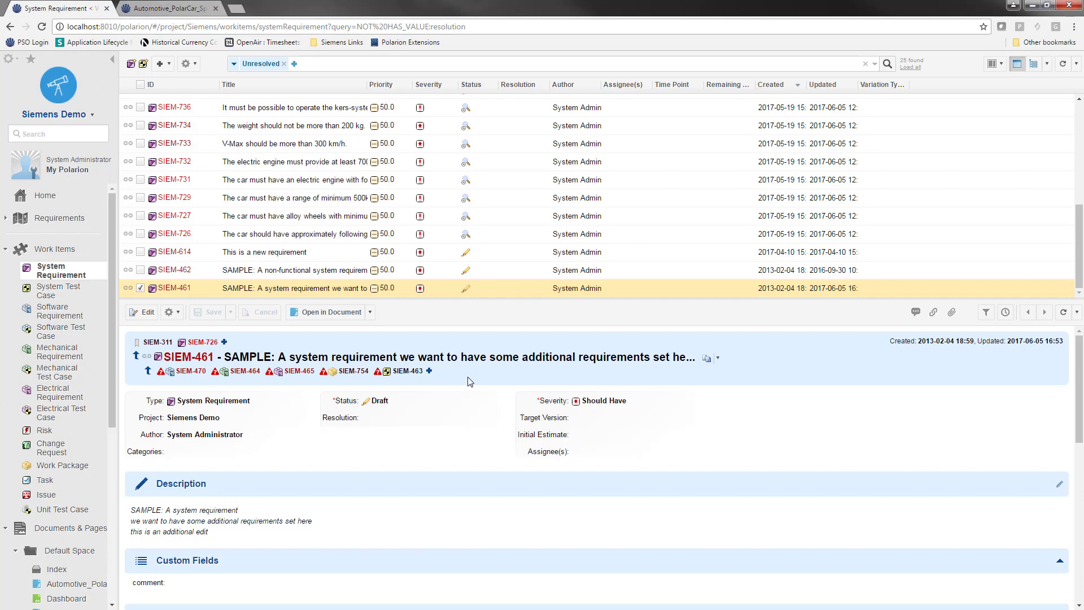
# - Clear the suspect flag on software requirement SIEM-470's "refines" link to SIEM-461, save, and return to SIEM-461
pyautogui.click(191, 372)
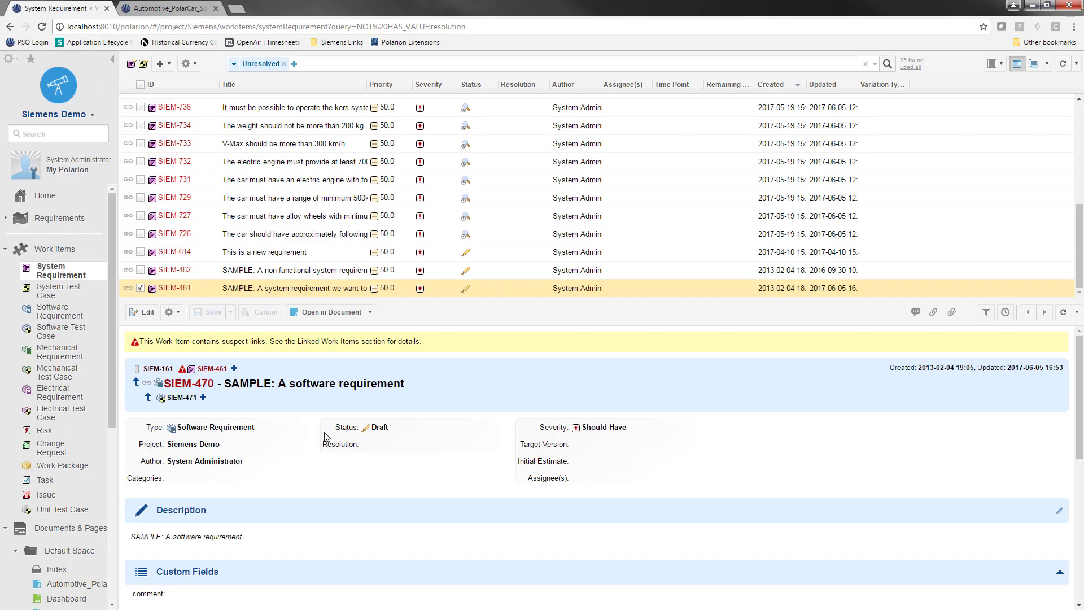
pyautogui.click(146, 314)
pyautogui.scroll(-5, 252, 485)
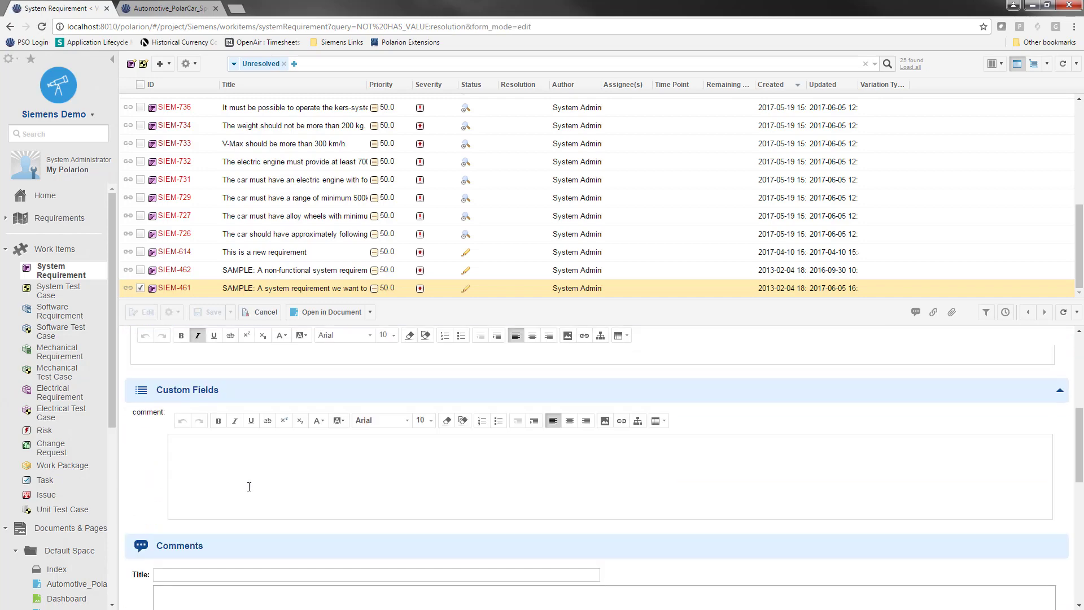
pyautogui.scroll(-4, 246, 490)
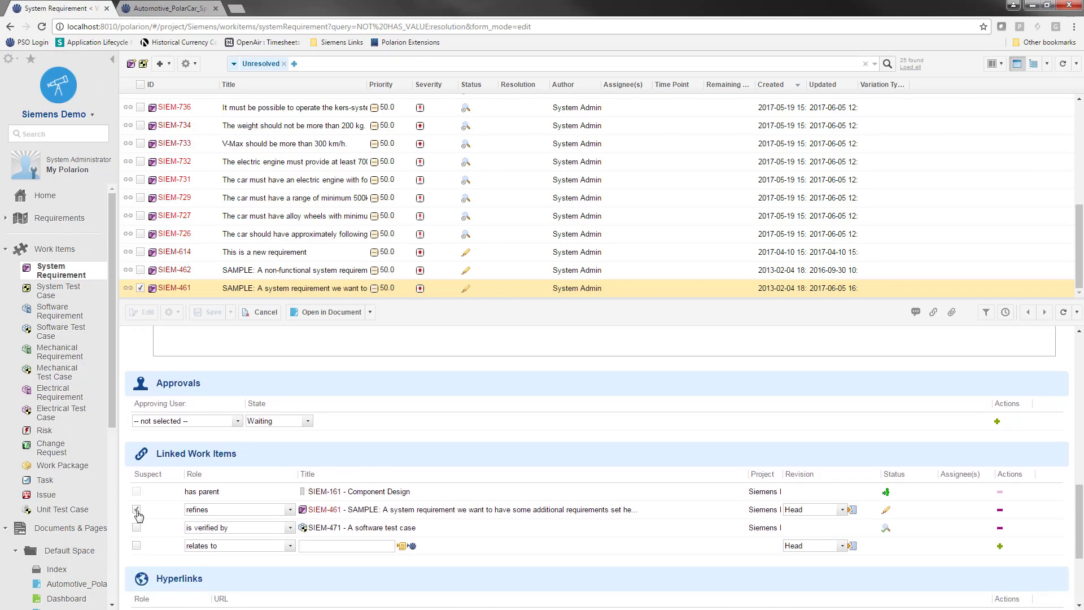
pyautogui.click(137, 511)
pyautogui.click(213, 314)
pyautogui.click(472, 370)
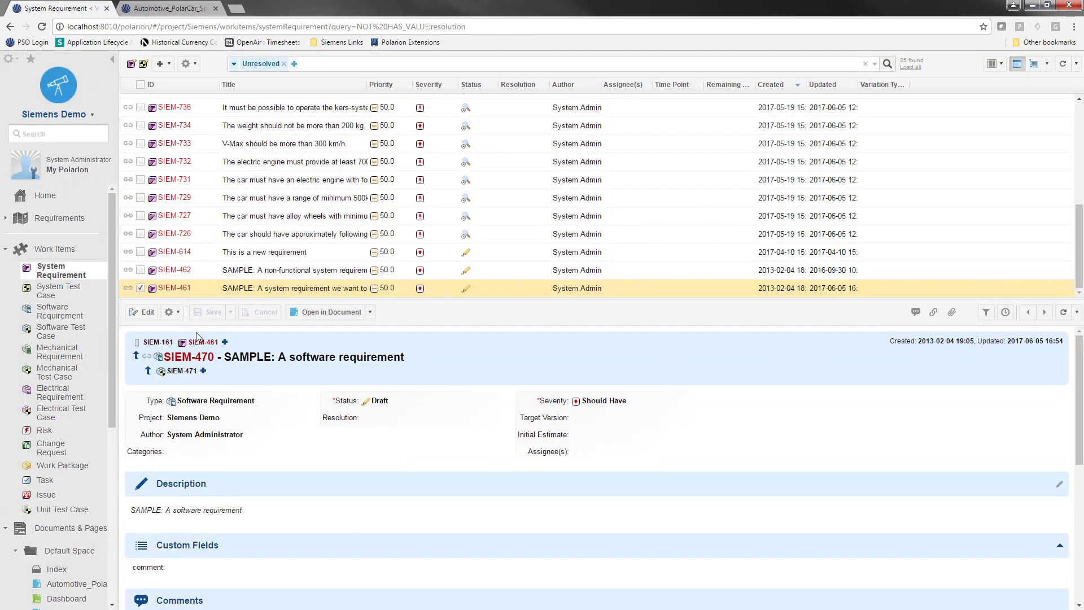
pyautogui.click(200, 343)
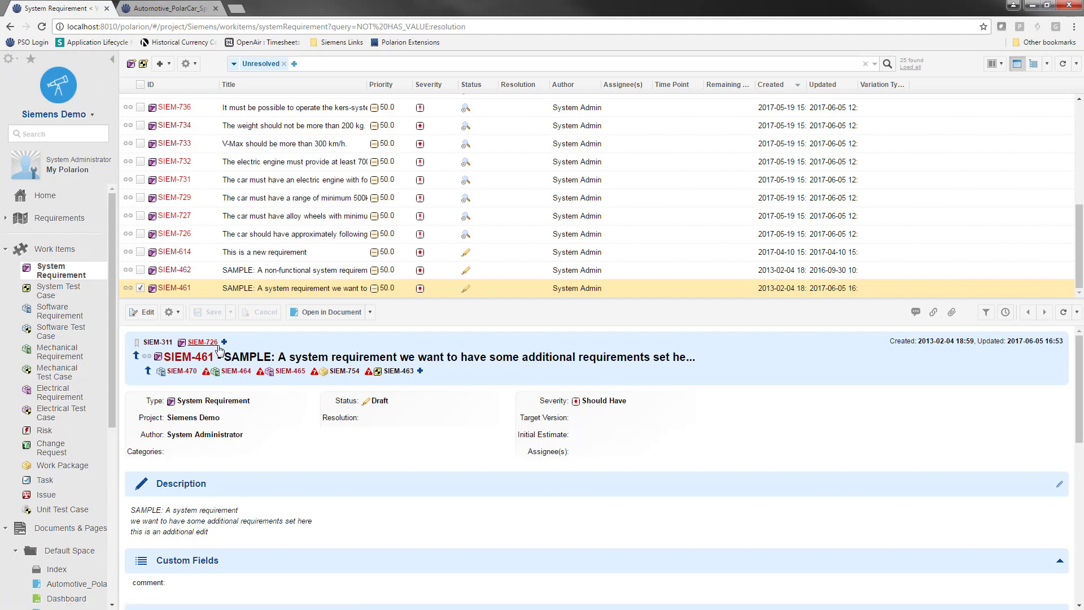
# - Add the filter Suspect: Yes to the unresolved items query and apply it across all work item types
pyautogui.click(294, 65)
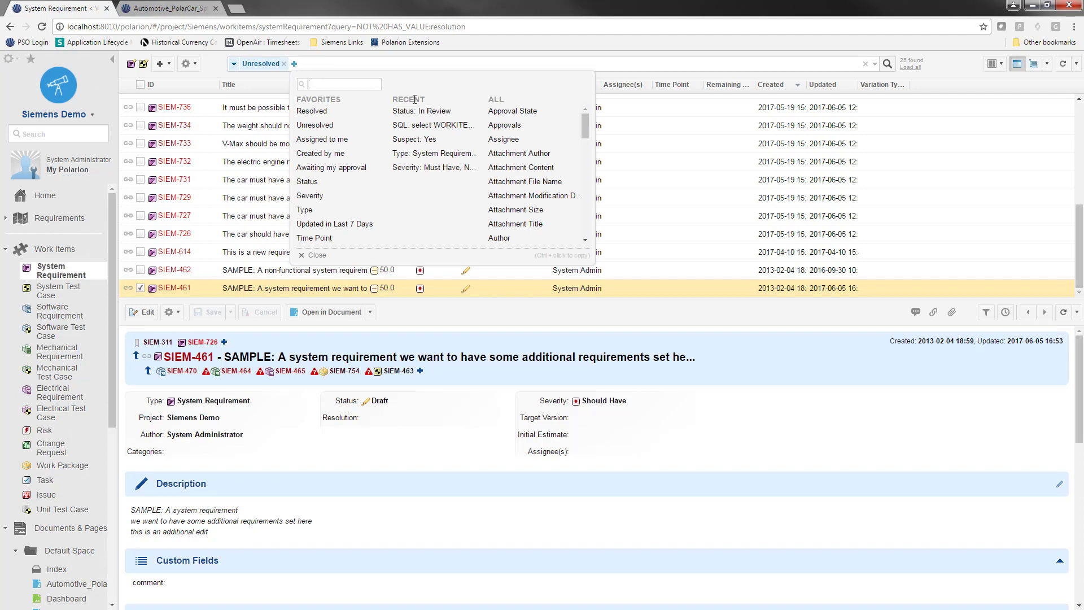
pyautogui.moveTo(586, 122); pyautogui.dragTo(585, 218)
pyautogui.click(522, 169)
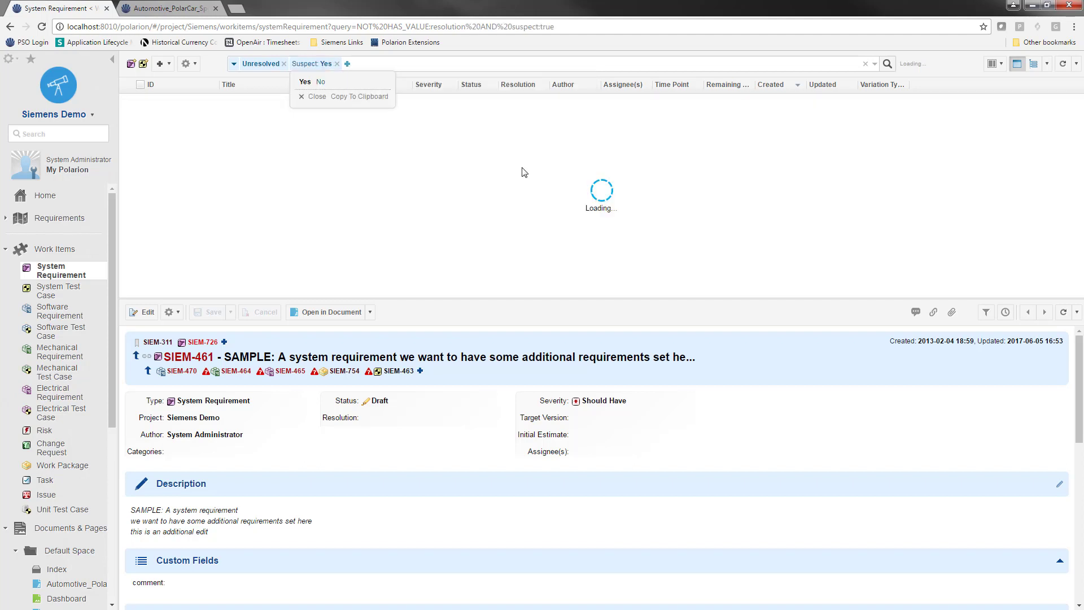
pyautogui.click(305, 82)
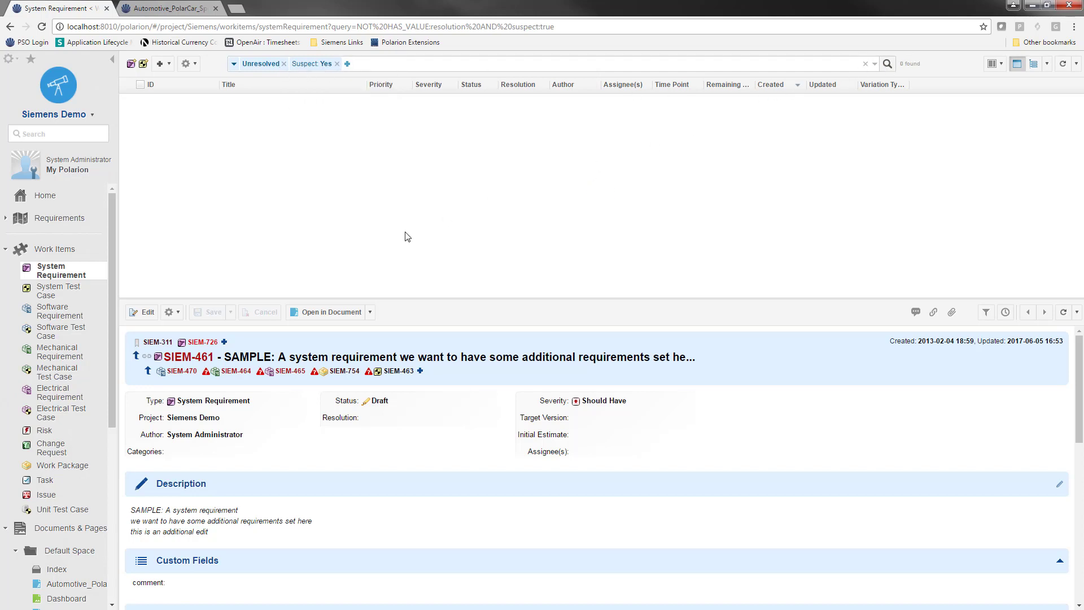
pyautogui.click(55, 249)
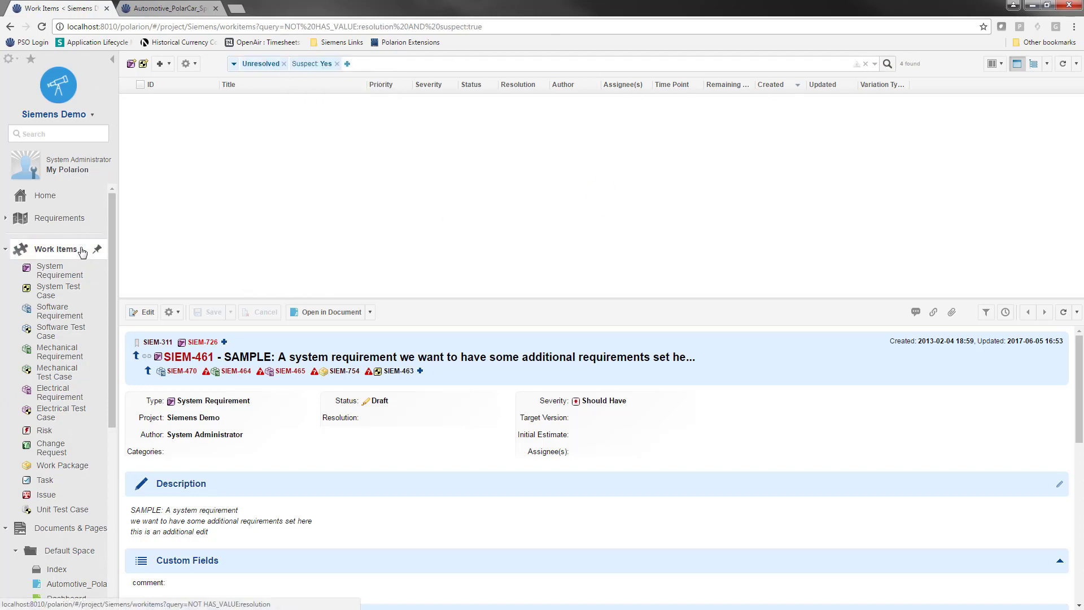